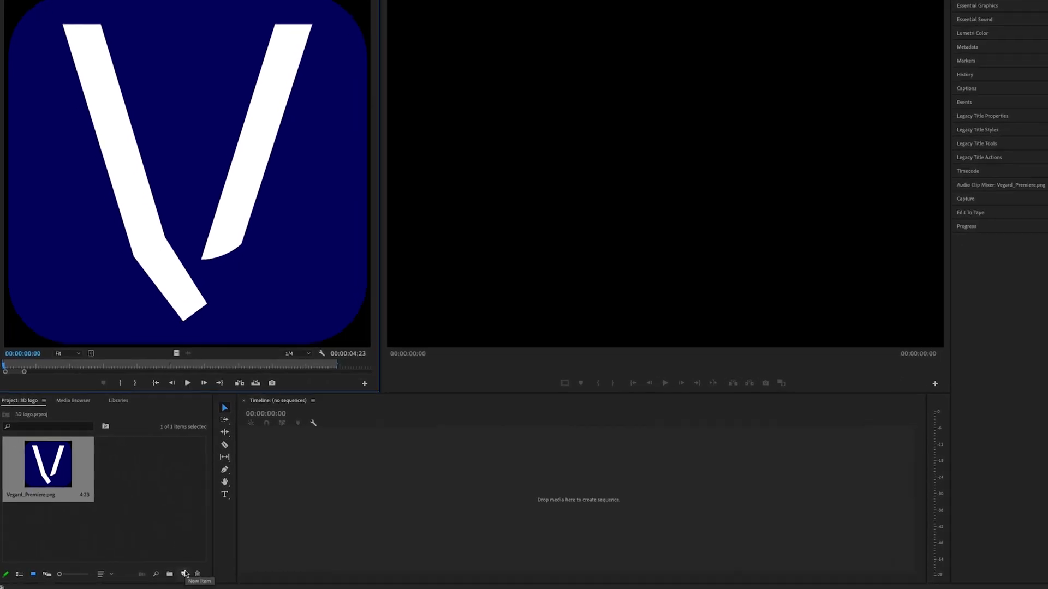
# Create a dark red (920B0B) color matte at 3840 x 2160 and 23,976 fps, named Color Matte.
pyautogui.click(185, 574)
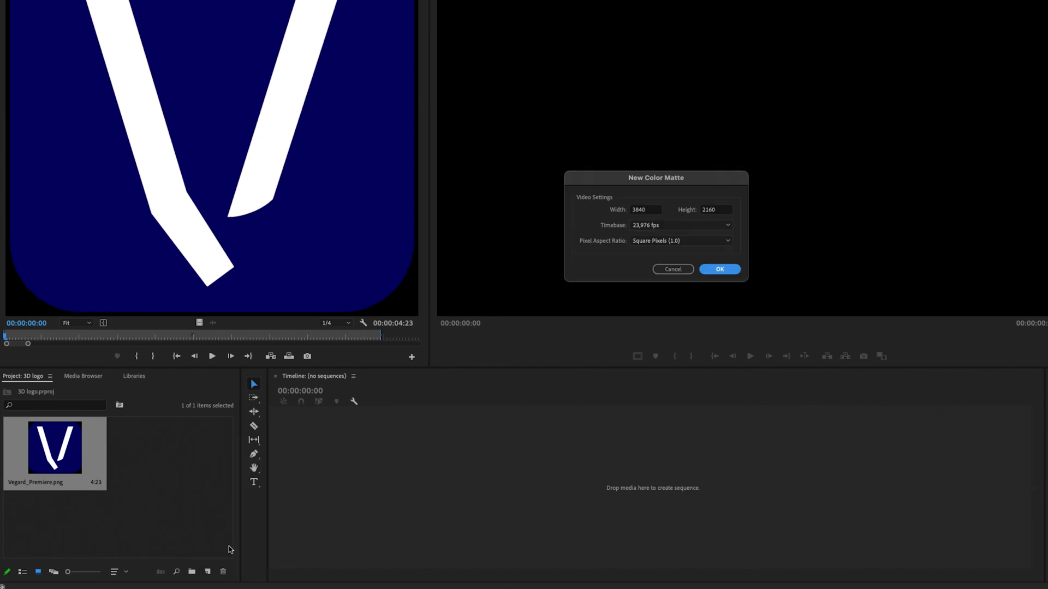
pyautogui.click(229, 548)
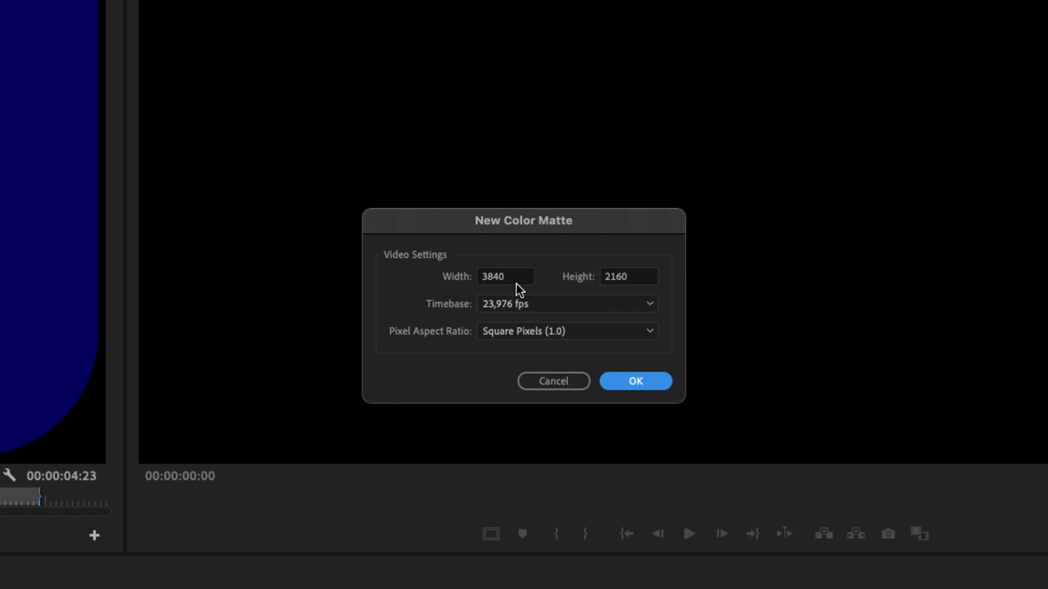
pyautogui.click(602, 381)
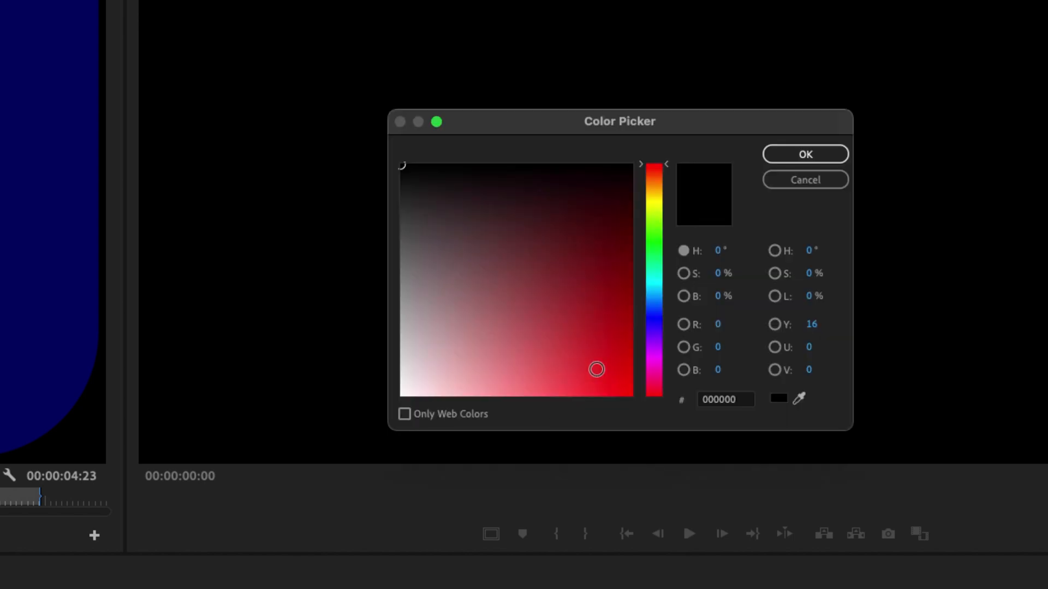
pyautogui.click(563, 248)
pyautogui.moveTo(563, 248); pyautogui.dragTo(532, 260)
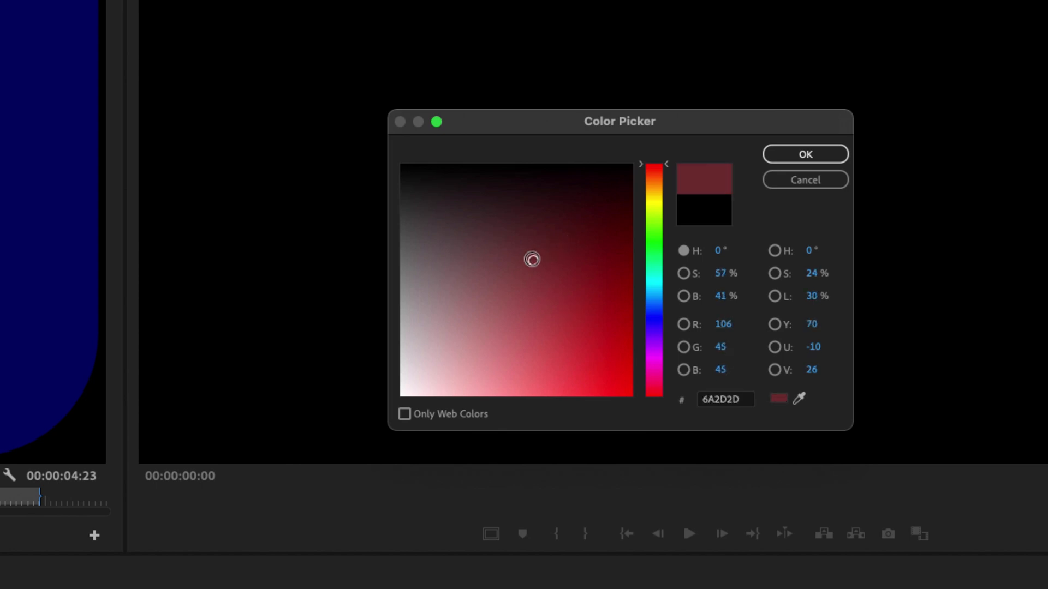
pyautogui.click(602, 299)
pyautogui.moveTo(602, 299); pyautogui.dragTo(614, 297)
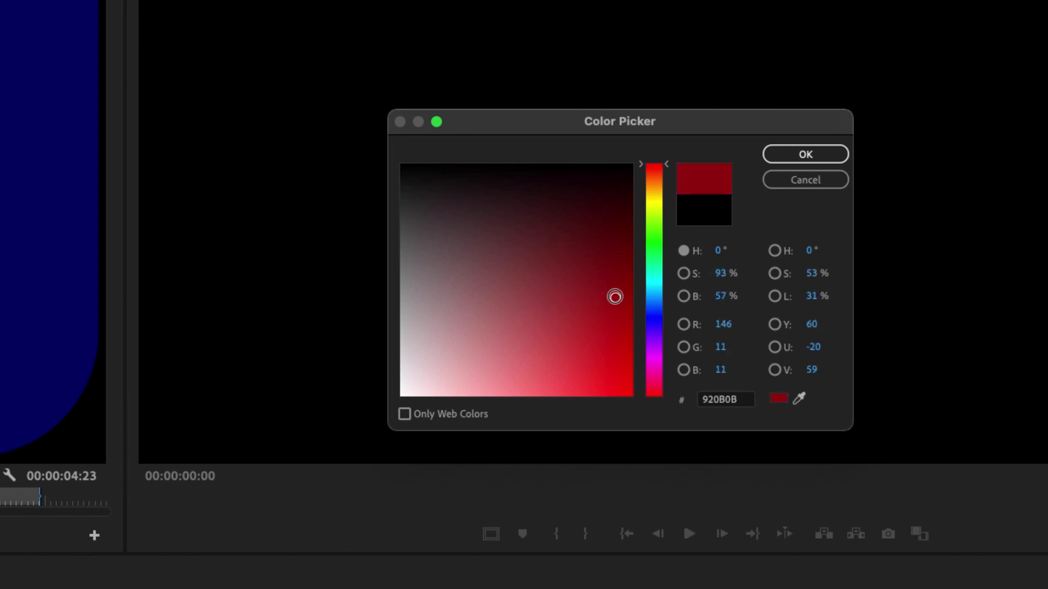
pyautogui.click(818, 158)
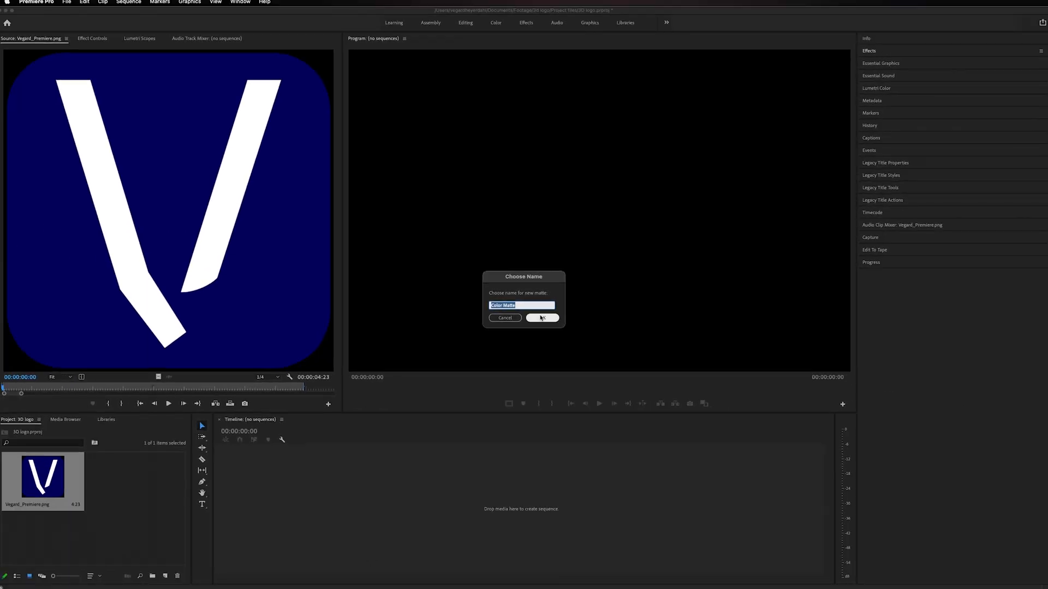
pyautogui.click(541, 318)
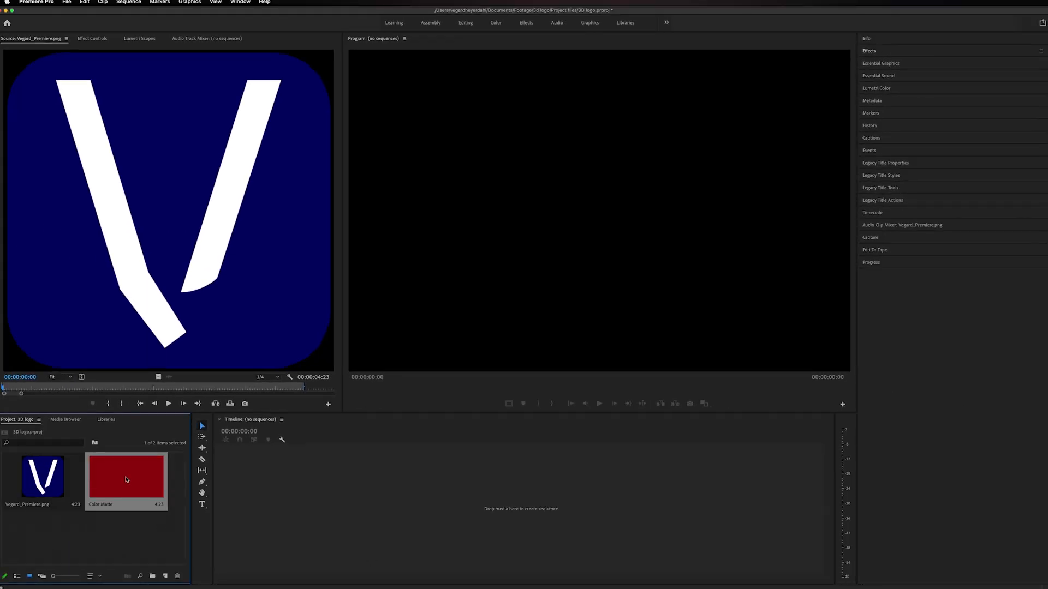
# Create a sequence from the color matte and place the logo PNG above it on track V2.
pyautogui.moveTo(127, 480); pyautogui.dragTo(288, 498)
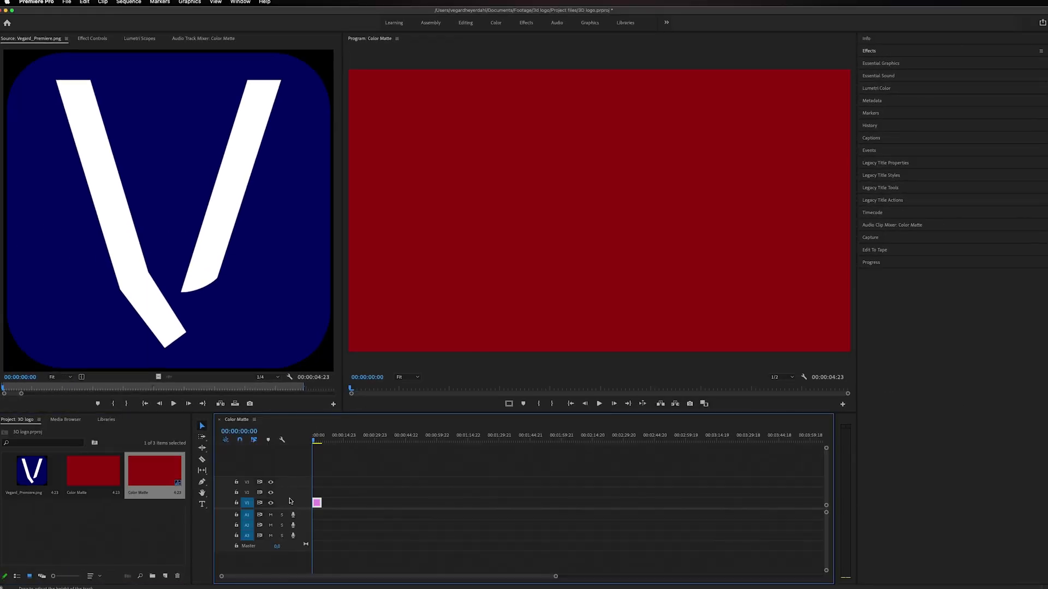
pyautogui.moveTo(556, 576); pyautogui.dragTo(445, 582)
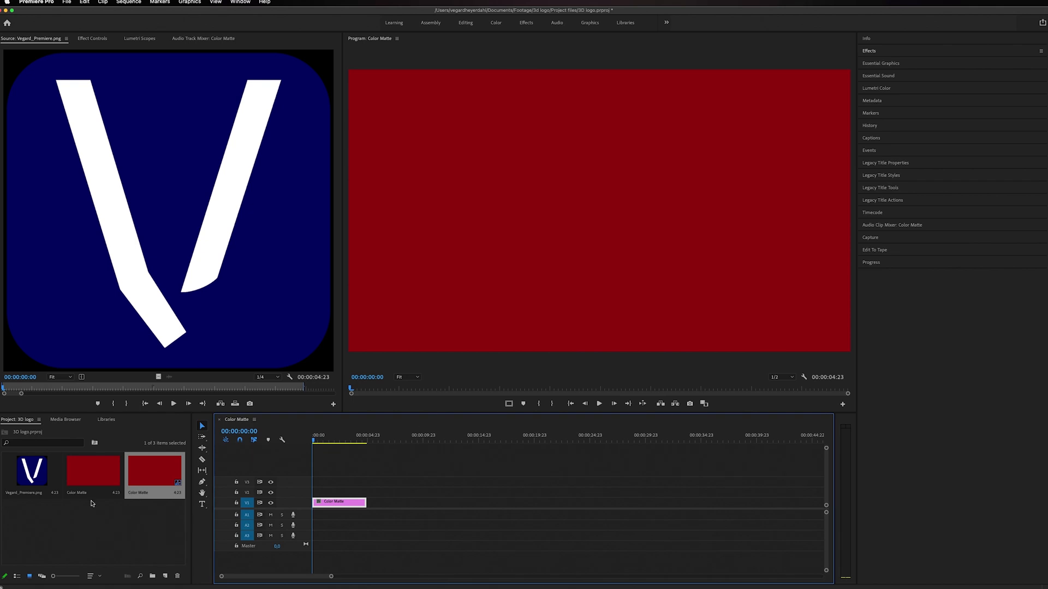
pyautogui.click(39, 486)
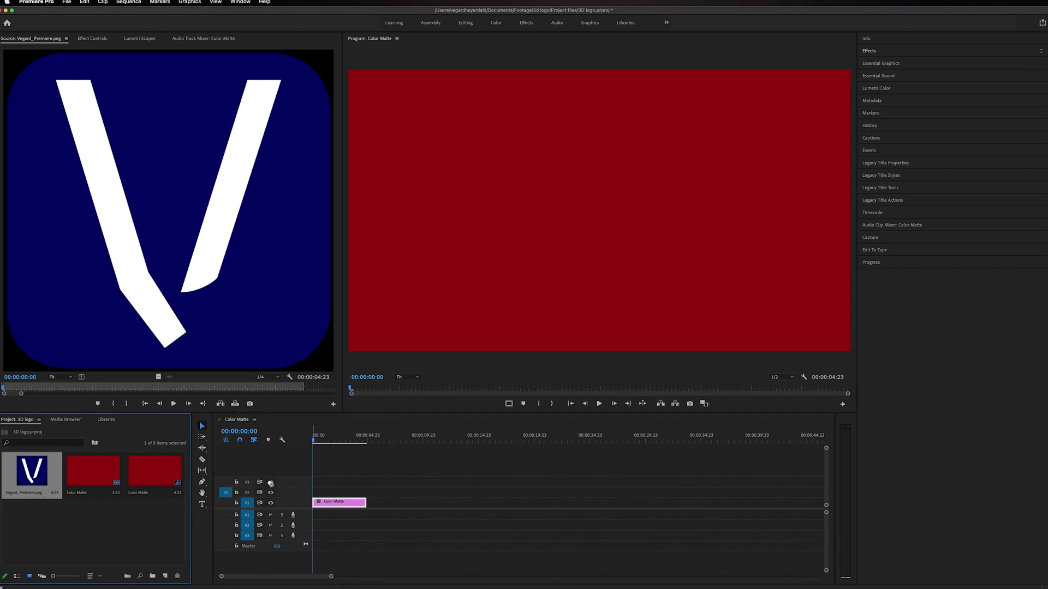
pyautogui.press('.')
pyautogui.click(285, 492)
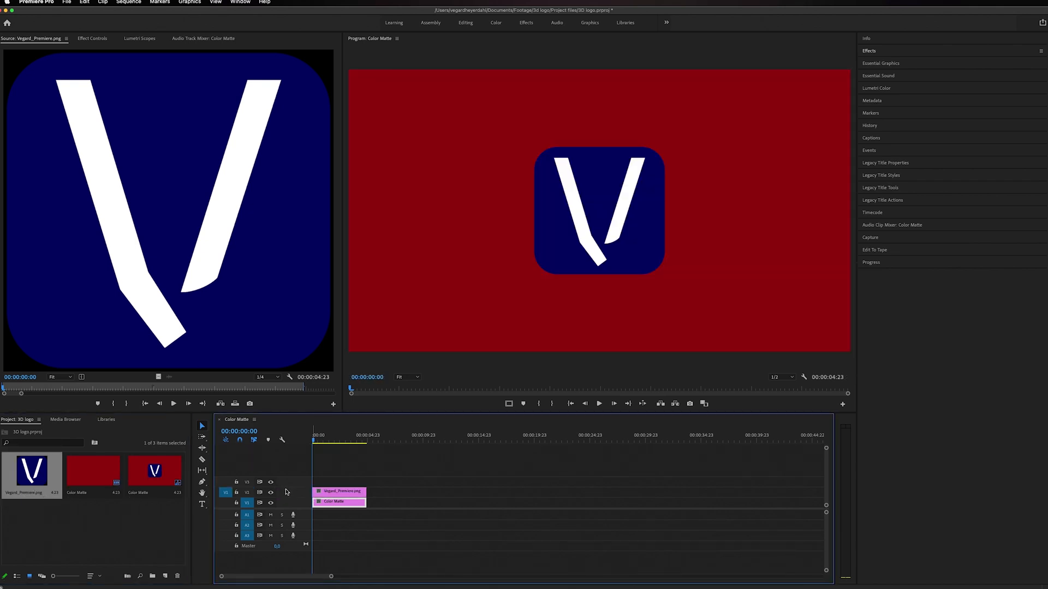
pyautogui.moveTo(320, 440)
pyautogui.mouseDown()
pyautogui.moveTo(352, 440)
pyautogui.moveTo(334, 441)
pyautogui.mouseUp()
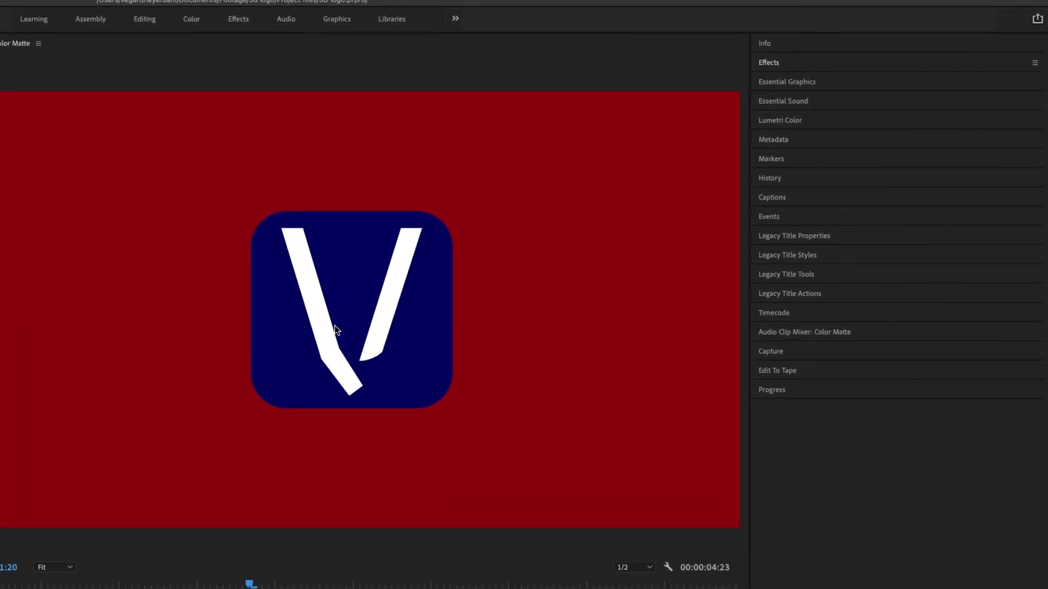
# Find the Basic 3D video effect, apply it to the logo clip, and show its settings for that clip.
pyautogui.click(777, 63)
pyautogui.click(793, 80)
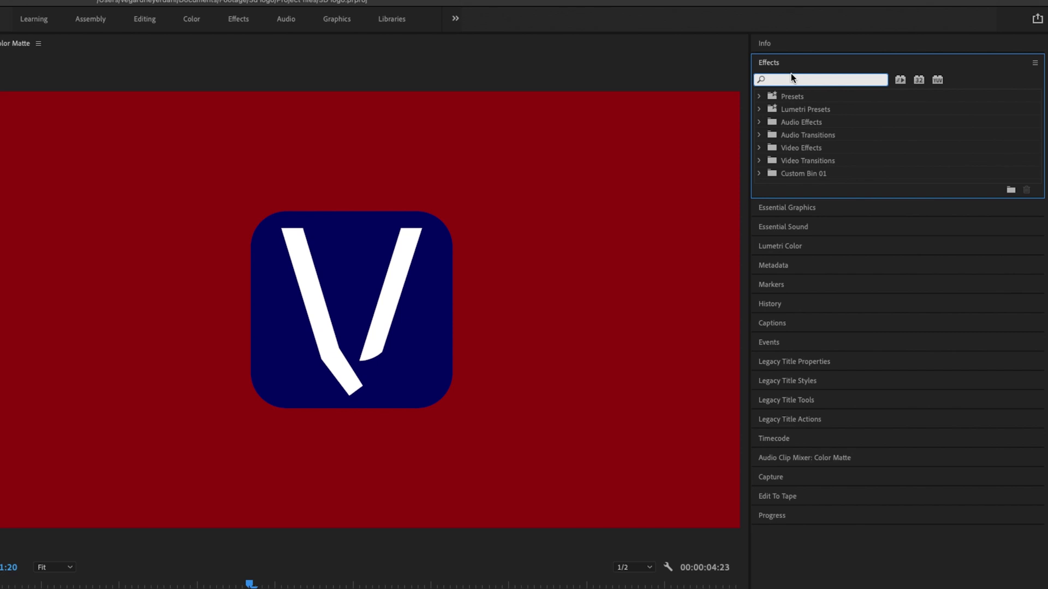
pyautogui.write('3d')
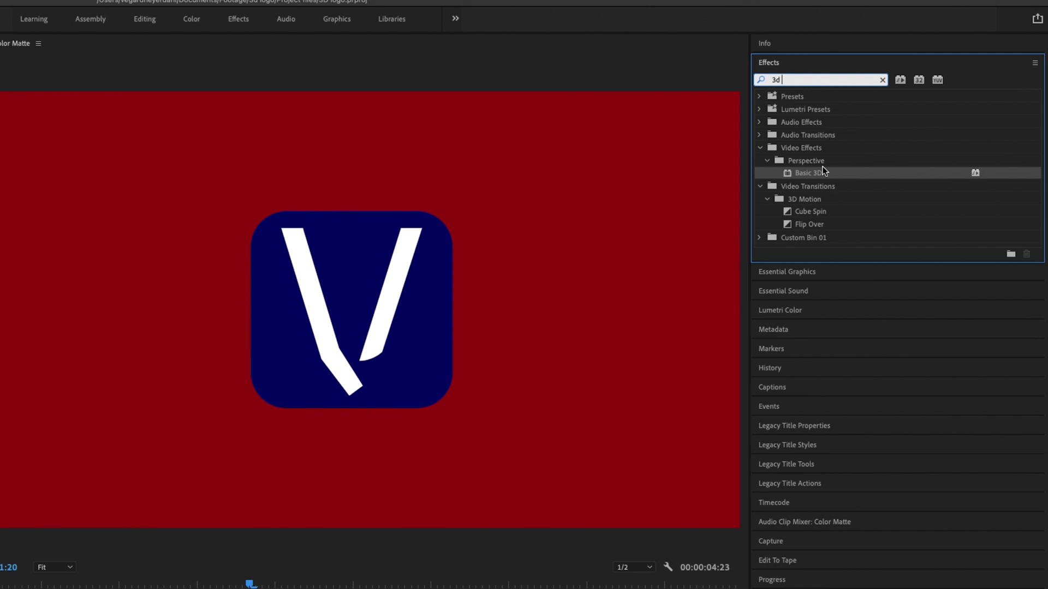
pyautogui.click(819, 152)
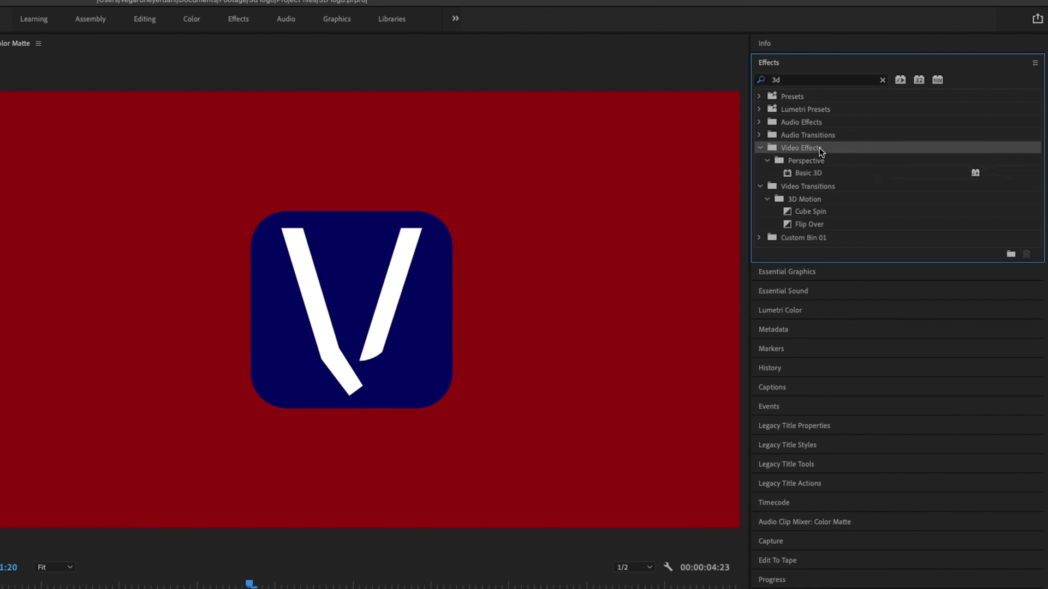
pyautogui.click(820, 163)
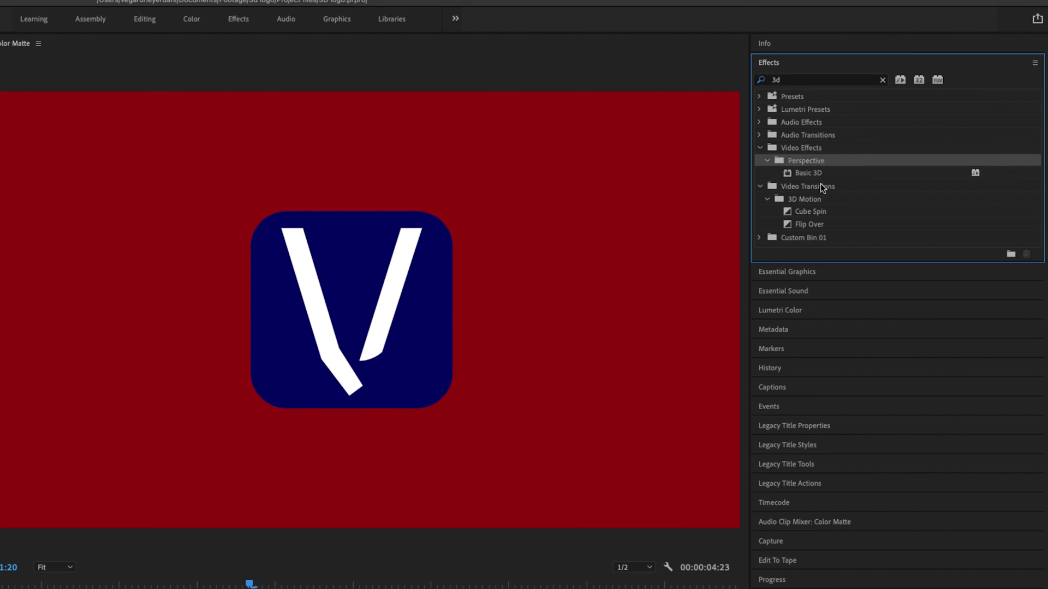
pyautogui.click(814, 171)
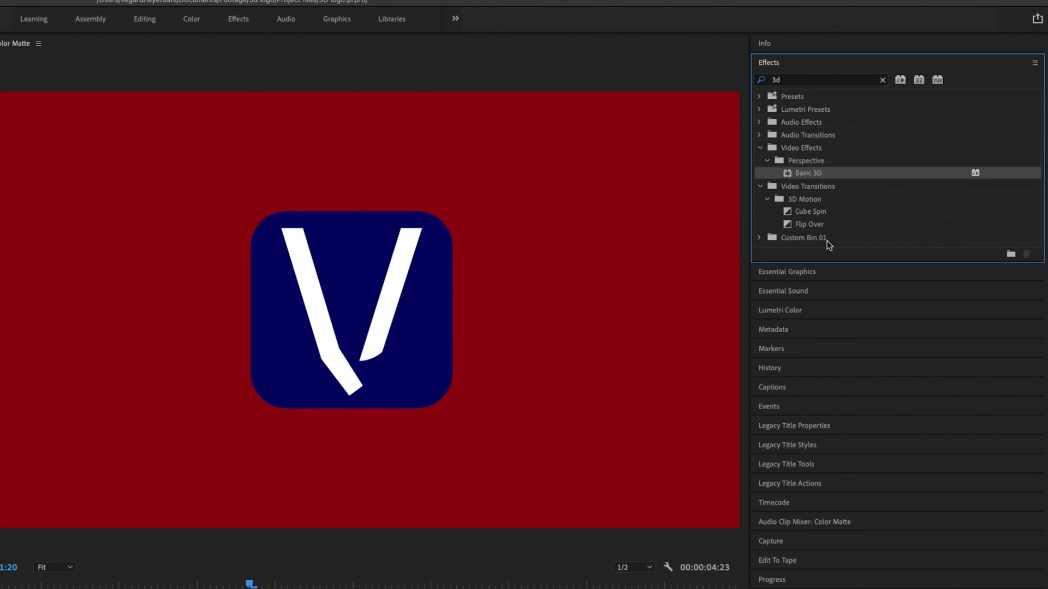
pyautogui.moveTo(810, 173); pyautogui.dragTo(402, 421)
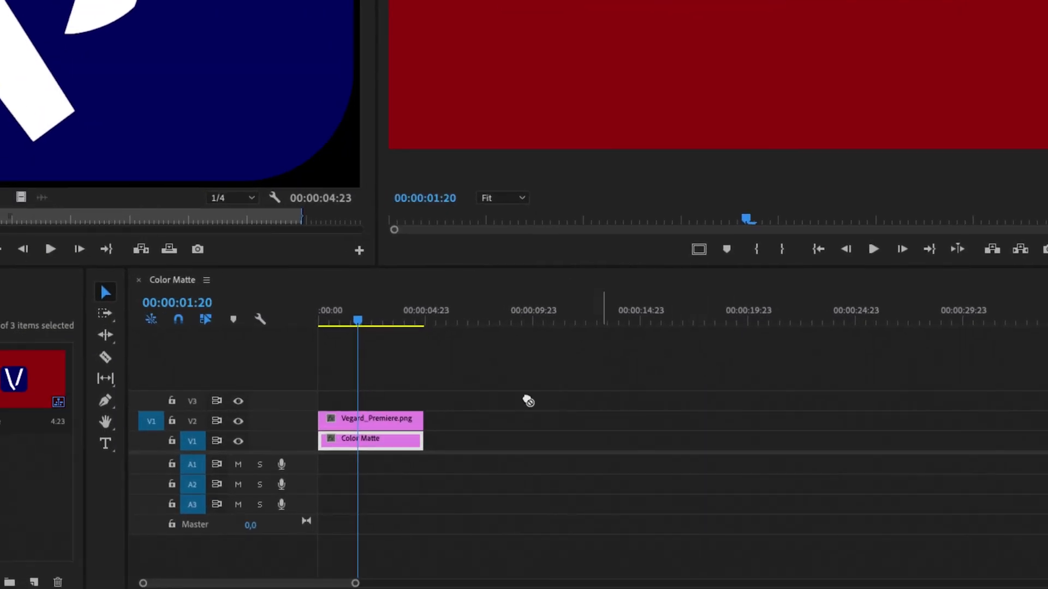
pyautogui.click(339, 313)
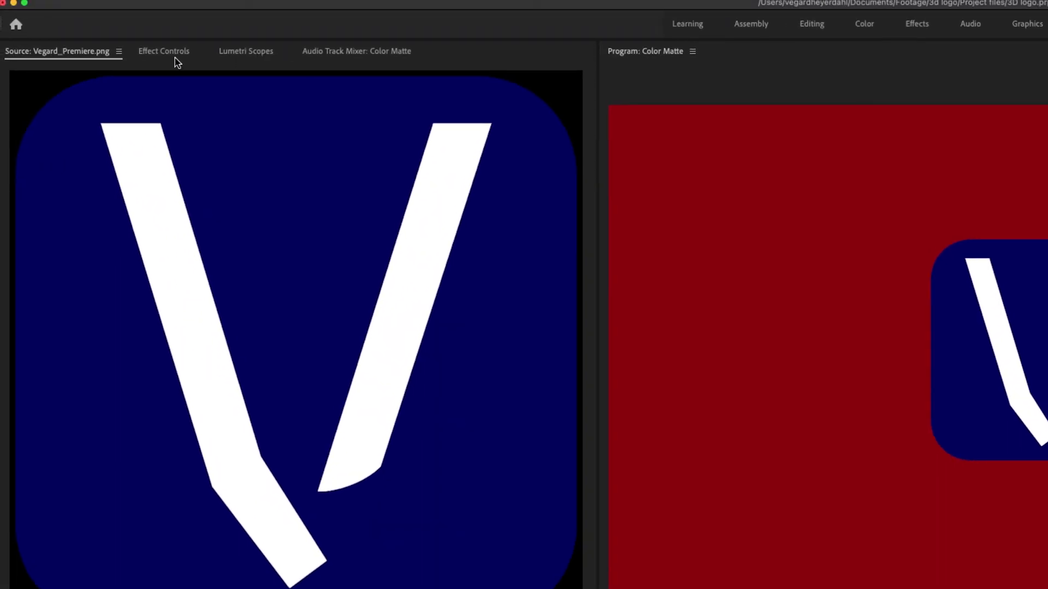
pyautogui.click(175, 58)
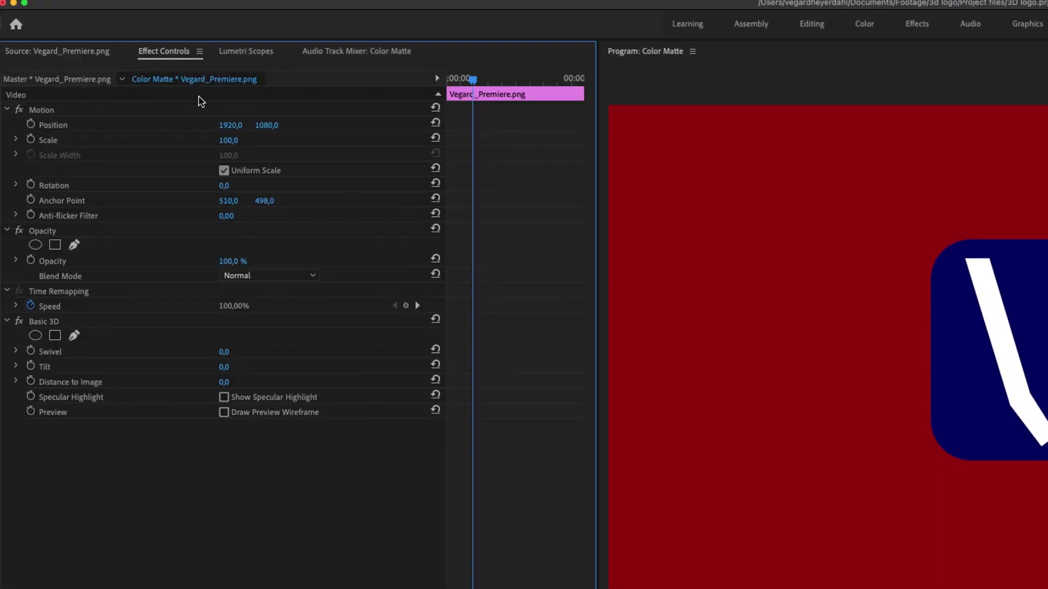
pyautogui.click(49, 322)
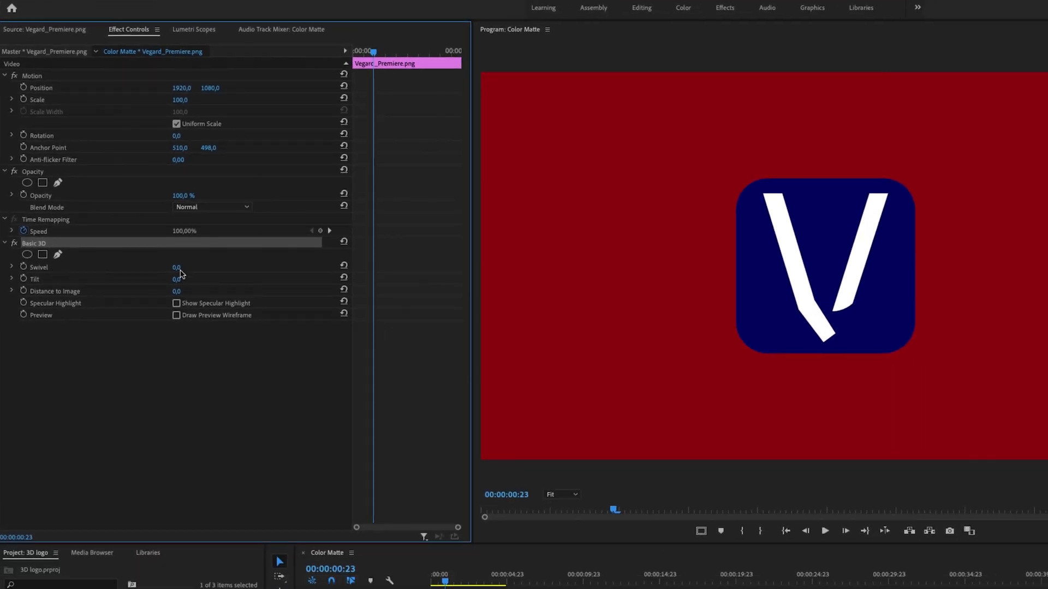
# Try different Swivel, Tilt and Distance to Image values in the logo's Basic 3D effect and undo the changes.
pyautogui.moveTo(176, 268)
pyautogui.mouseDown()
pyautogui.moveTo(202, 268)
pyautogui.moveTo(167, 268)
pyautogui.moveTo(176, 268)
pyautogui.mouseUp()
pyautogui.moveTo(176, 279)
pyautogui.mouseDown()
pyautogui.moveTo(200, 279)
pyautogui.moveTo(155, 279)
pyautogui.moveTo(199, 279)
pyautogui.moveTo(177, 279)
pyautogui.mouseUp()
pyautogui.press('super+z')
pyautogui.moveTo(176, 290)
pyautogui.mouseDown()
pyautogui.moveTo(129, 291)
pyautogui.moveTo(169, 290)
pyautogui.mouseUp()
pyautogui.press('super+z')
# Set starting keyframes for the Basic 3D Swivel and Tilt at the beginning of the logo clip.
pyautogui.moveTo(375, 53); pyautogui.dragTo(347, 58)
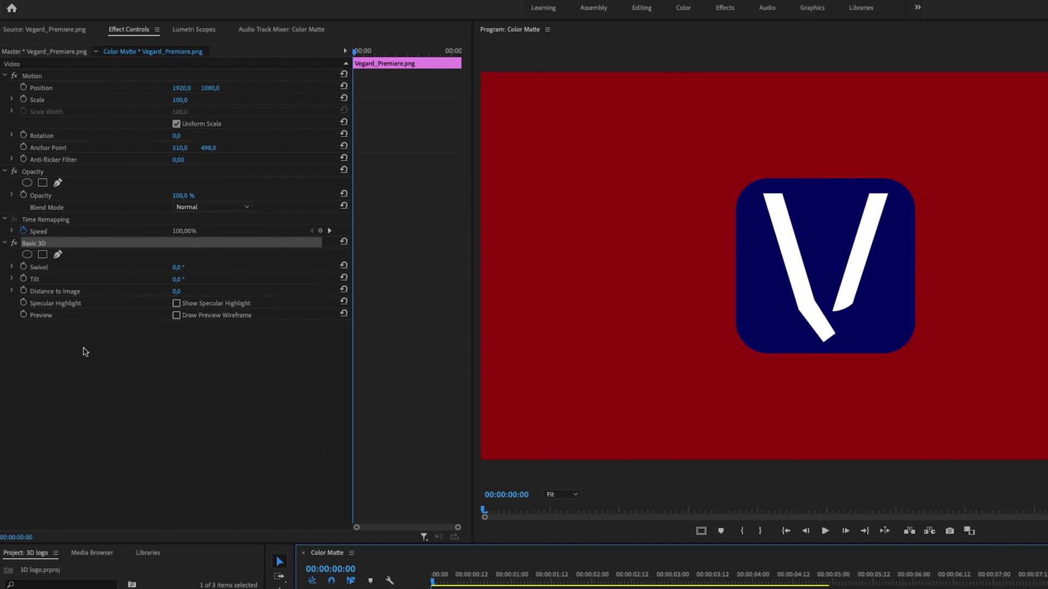
pyautogui.click(25, 267)
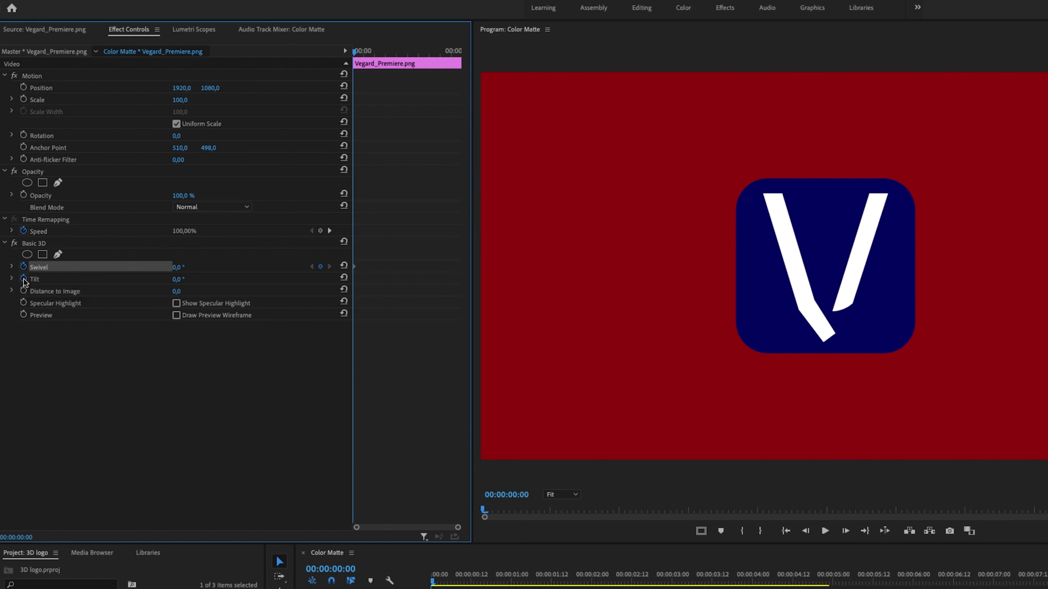
pyautogui.click(23, 279)
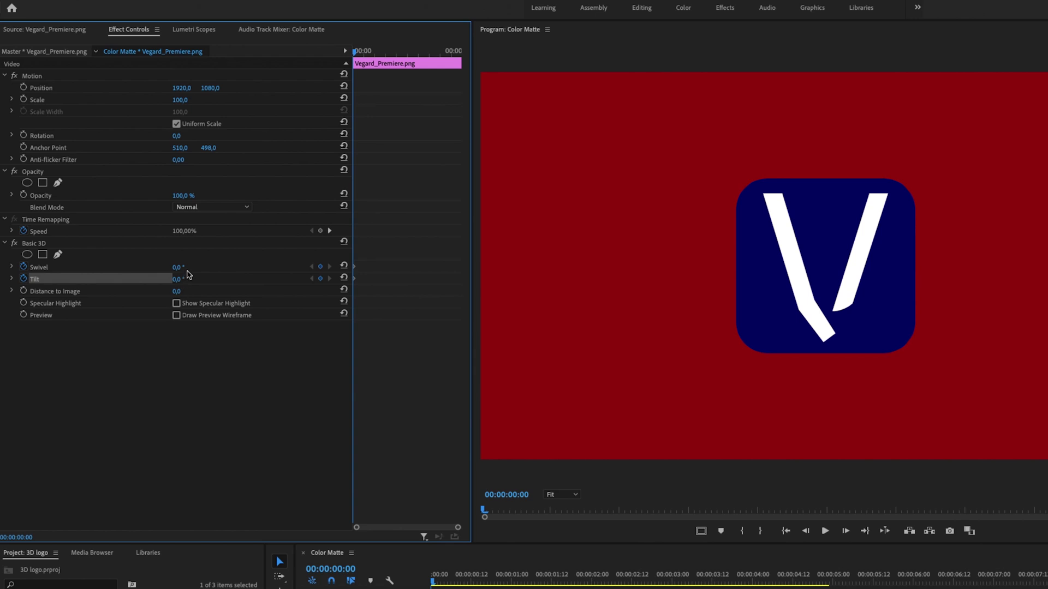
# At 00:00:00:15, keyframe Swivel at 22° and Tilt at -15°, and preview the animation from the start.
pyautogui.moveTo(359, 52); pyautogui.dragTo(367, 52)
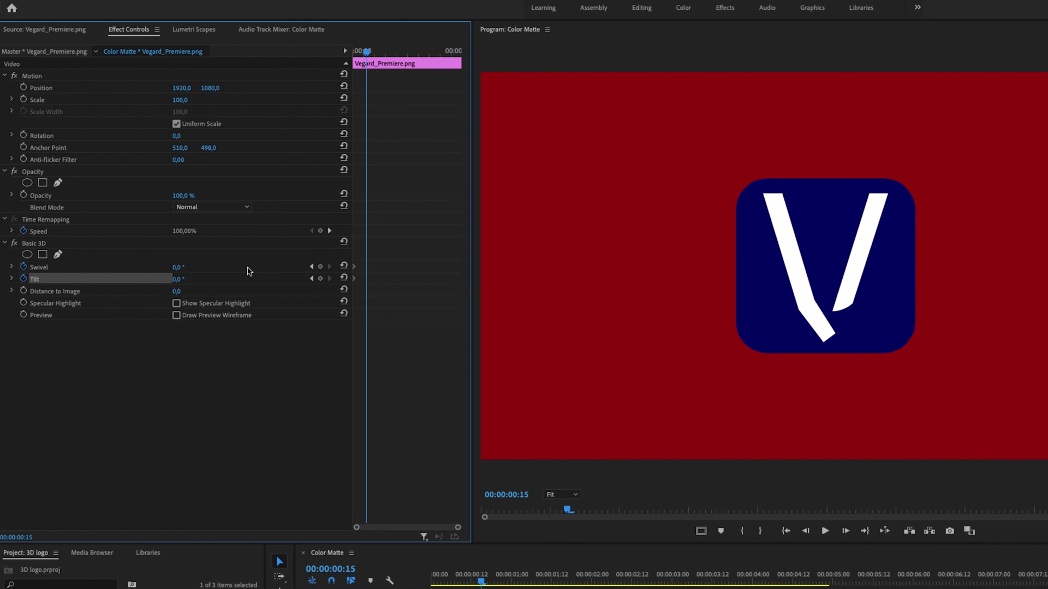
pyautogui.moveTo(184, 268)
pyautogui.mouseDown()
pyautogui.moveTo(196, 268)
pyautogui.moveTo(175, 279)
pyautogui.mouseUp()
pyautogui.press('Home')
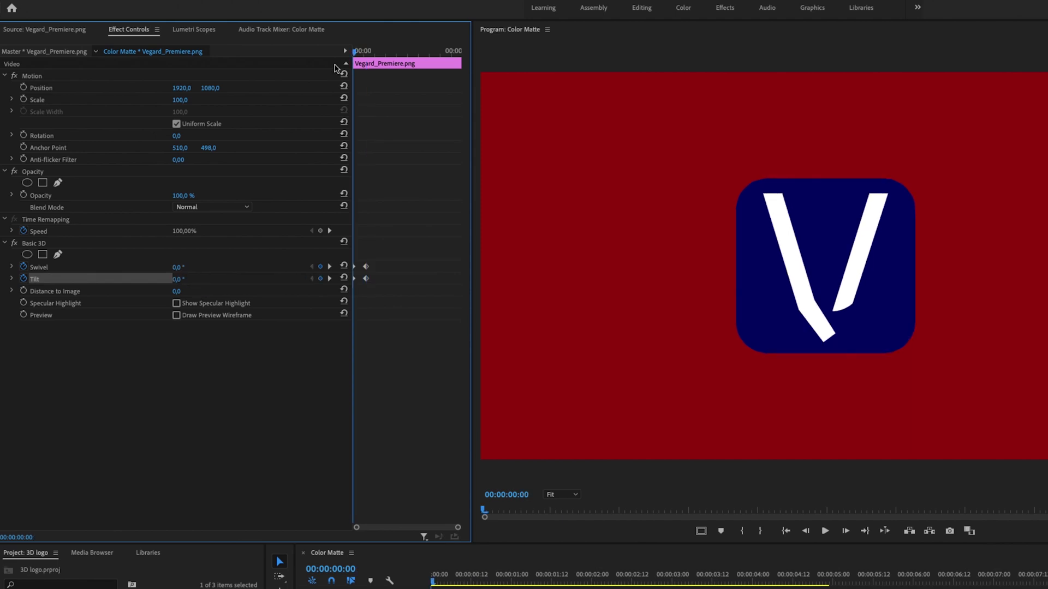
pyautogui.press('space')
pyautogui.press('space')
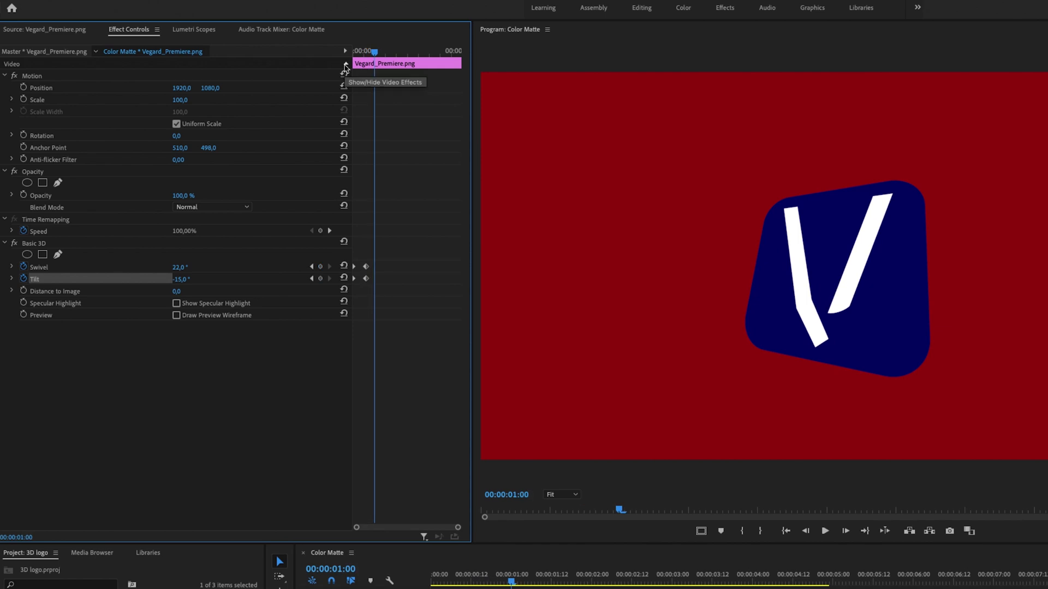
# Move the ending Swivel and Tilt keyframes to 00:00:04:00 and preview the animation from the start.
pyautogui.moveTo(365, 251); pyautogui.dragTo(442, 284)
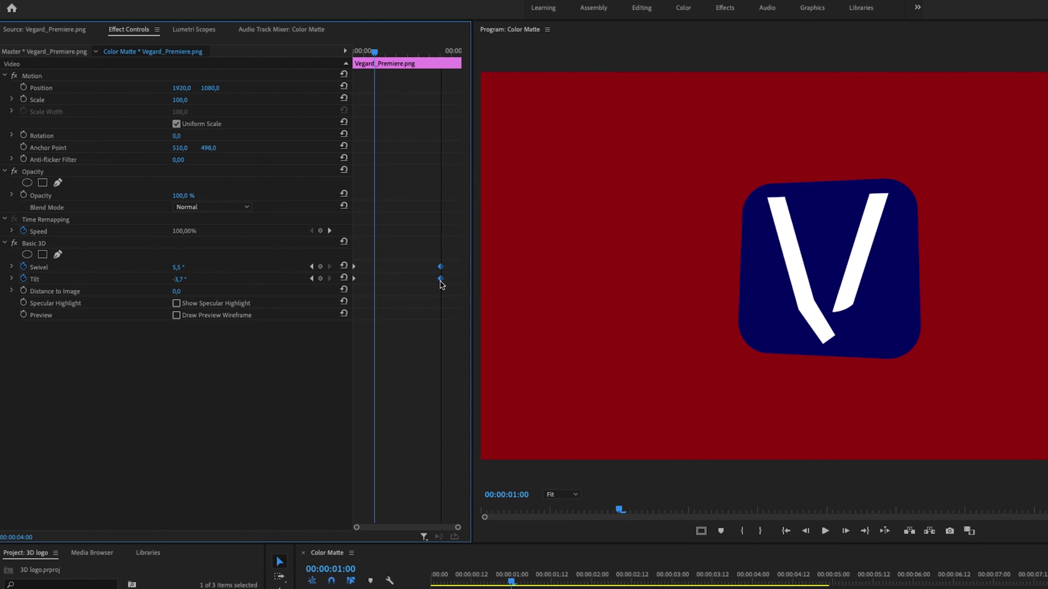
pyautogui.moveTo(378, 52); pyautogui.dragTo(297, 71)
pyautogui.press('space')
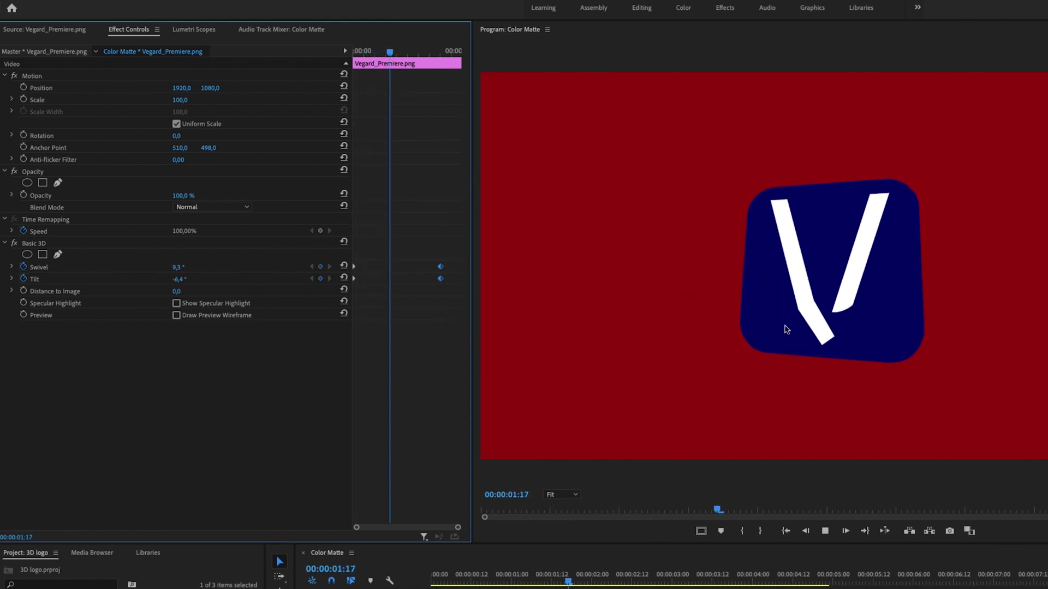
pyautogui.press('space')
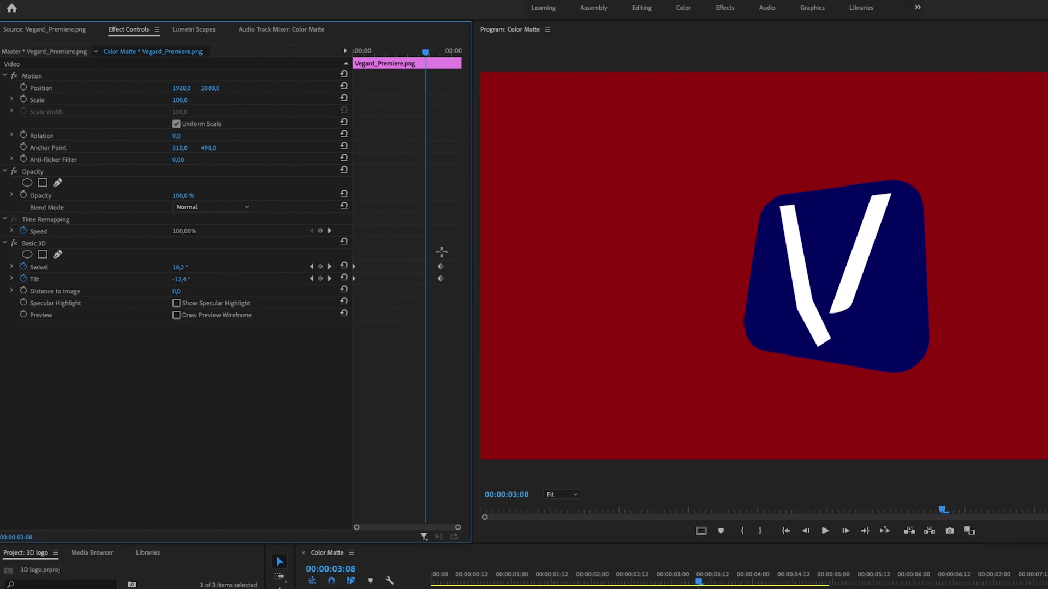
# Apply Ease In to the ending Swivel and Tilt keyframes.
pyautogui.moveTo(436, 255); pyautogui.dragTo(456, 291)
pyautogui.rightClick(440, 280)
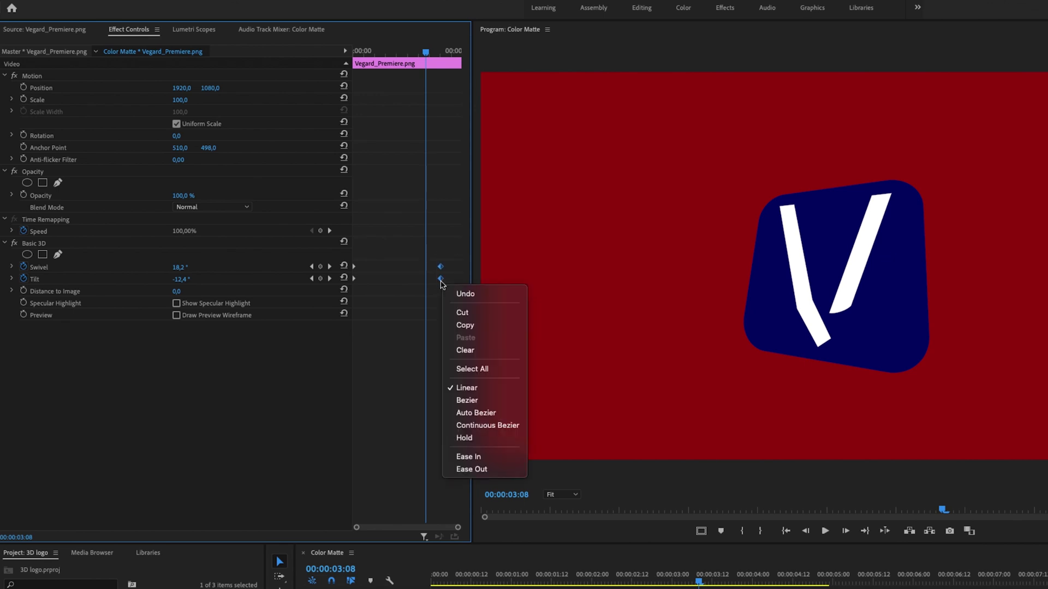
pyautogui.click(488, 456)
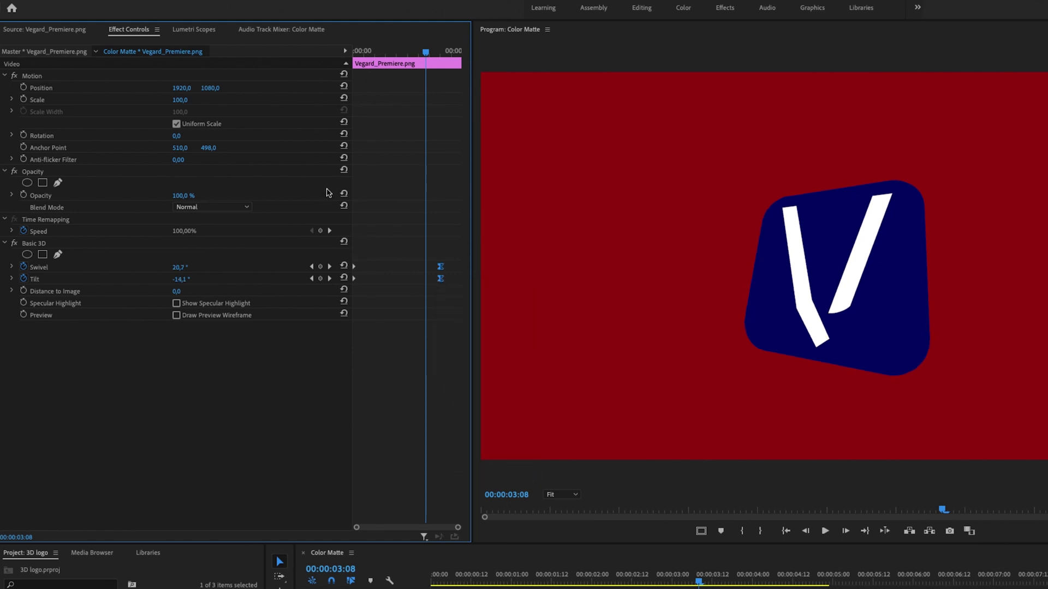
# Apply Ease Out to the starting Swivel and Tilt keyframes and play the animation from the start.
pyautogui.moveTo(363, 260); pyautogui.dragTo(349, 320)
pyautogui.rightClick(358, 283)
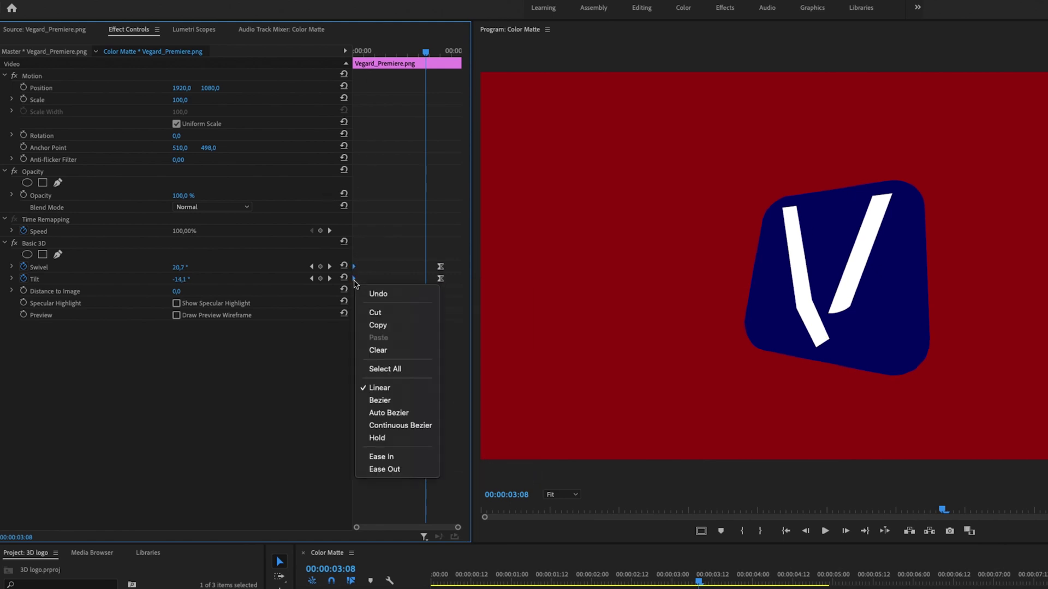
pyautogui.click(399, 470)
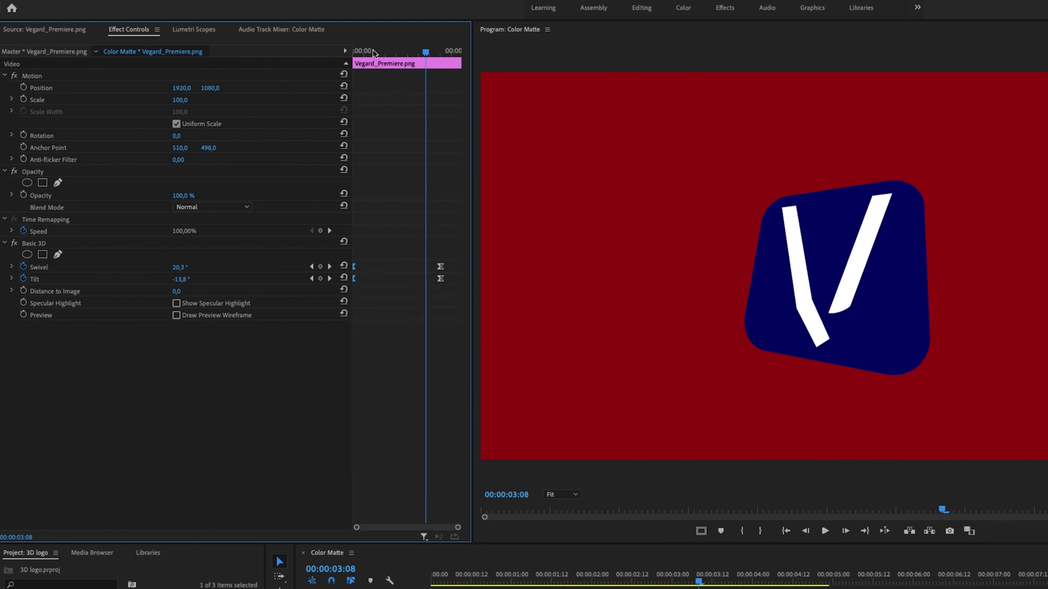
pyautogui.moveTo(373, 53); pyautogui.dragTo(354, 53)
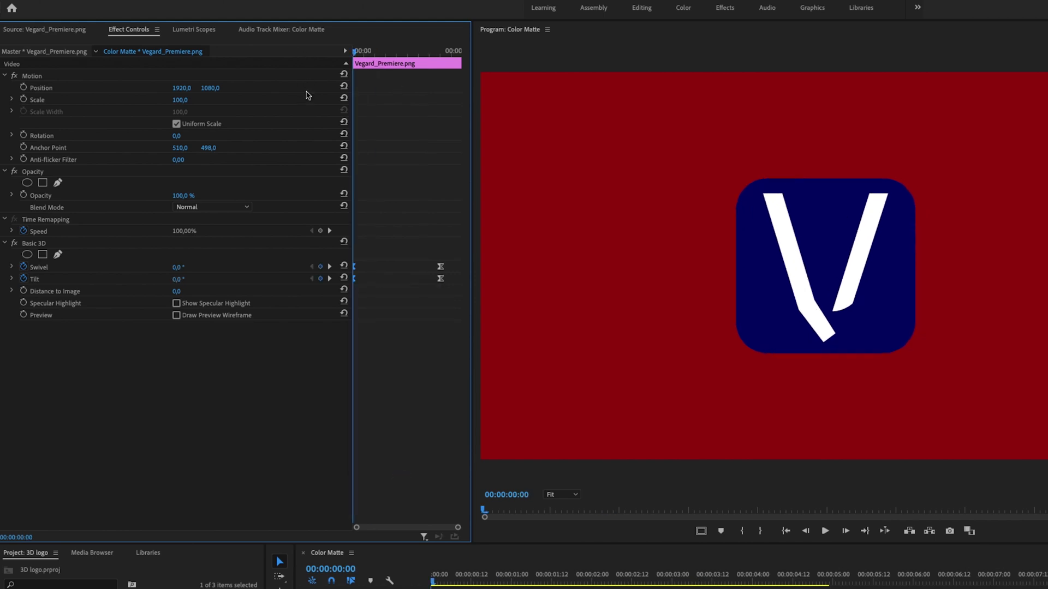
pyautogui.press('space')
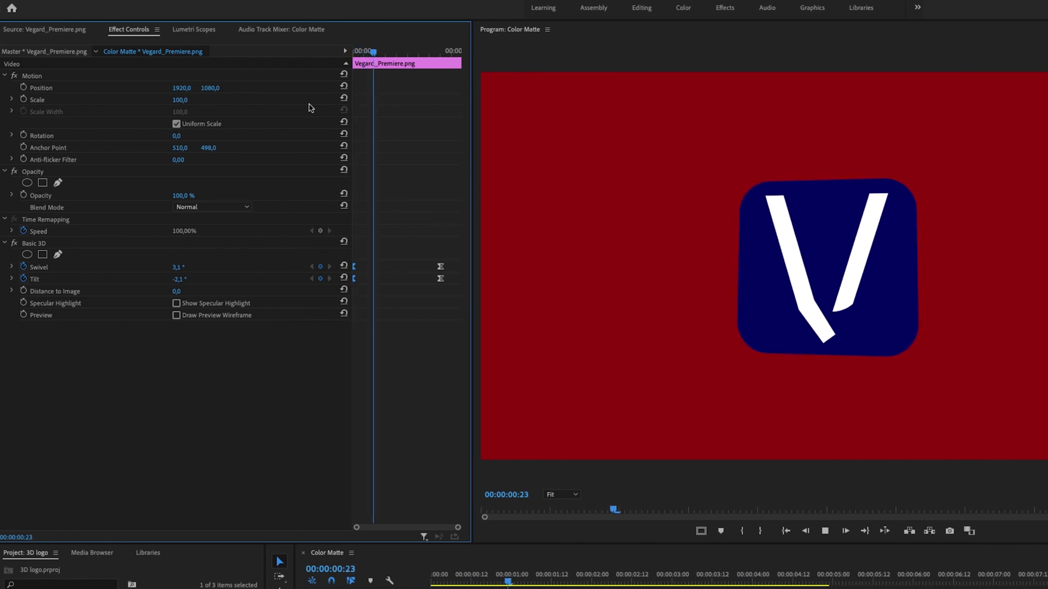
# Stop playback and move the ending Swivel and Tilt keyframes earlier to 00:00:01:12.
pyautogui.press('space')
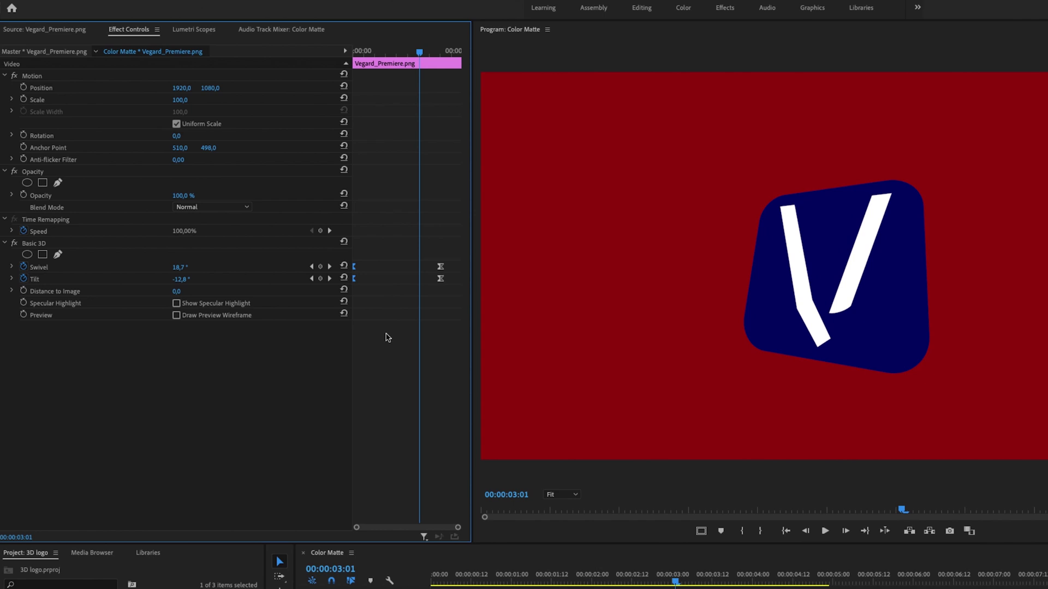
pyautogui.moveTo(429, 258); pyautogui.dragTo(386, 280)
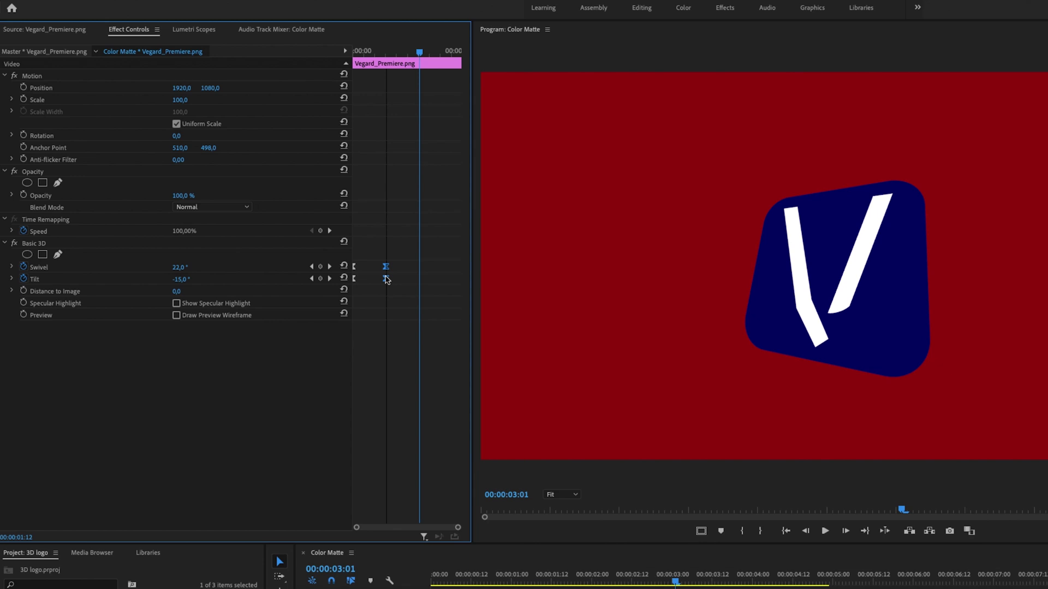
pyautogui.moveTo(386, 280); pyautogui.dragTo(386, 280)
# At 00:00:03:00, keyframe Swivel at -14° and Tilt at 14°, and preview the animation from the start.
pyautogui.moveTo(391, 52); pyautogui.dragTo(418, 52)
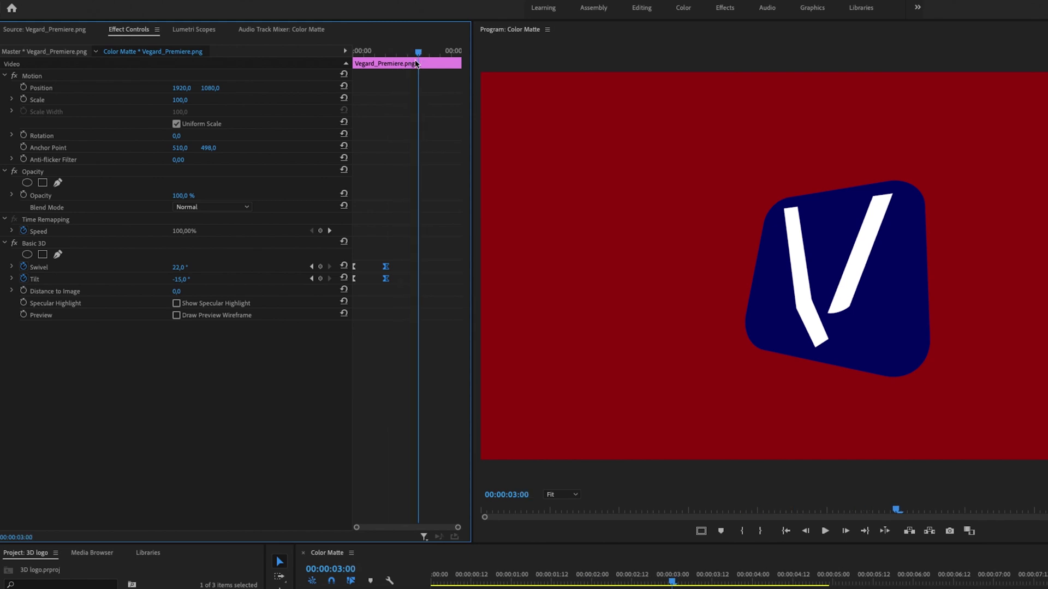
pyautogui.moveTo(179, 267); pyautogui.dragTo(158, 267)
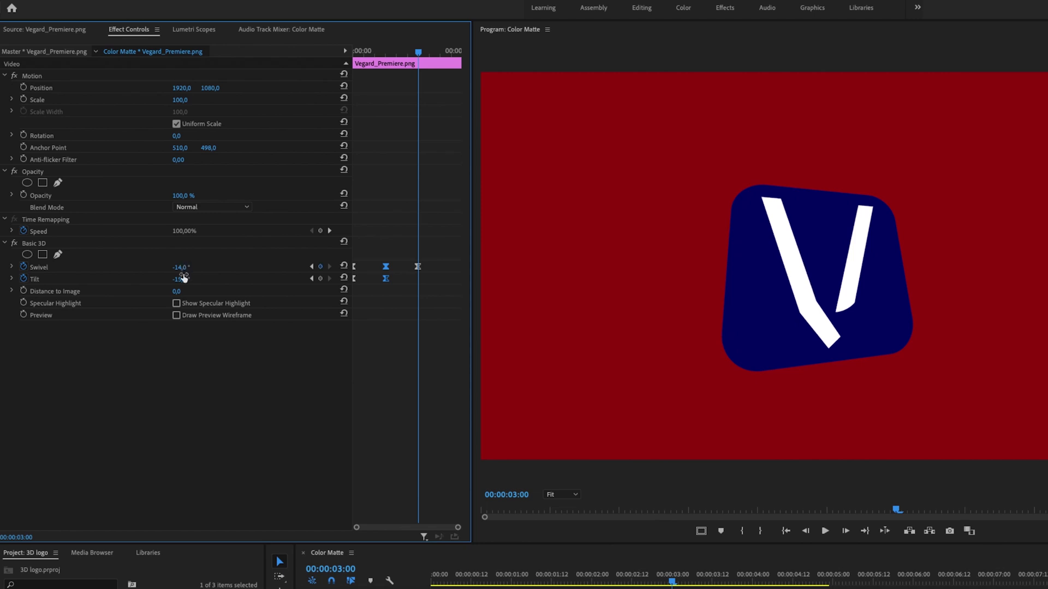
pyautogui.moveTo(180, 279); pyautogui.dragTo(197, 279)
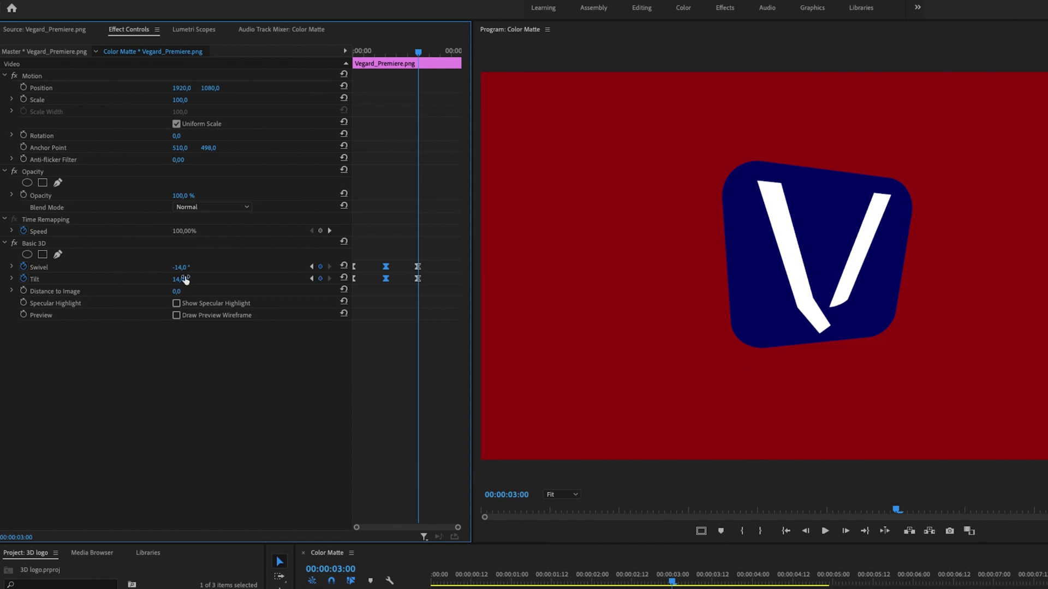
pyautogui.moveTo(368, 52); pyautogui.dragTo(244, 99)
pyautogui.press('space')
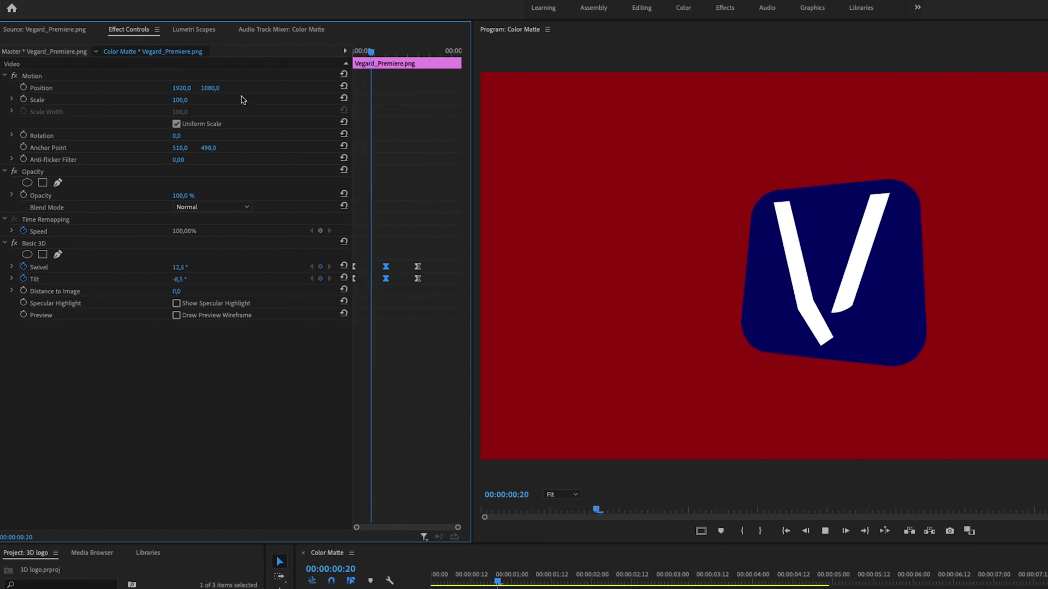